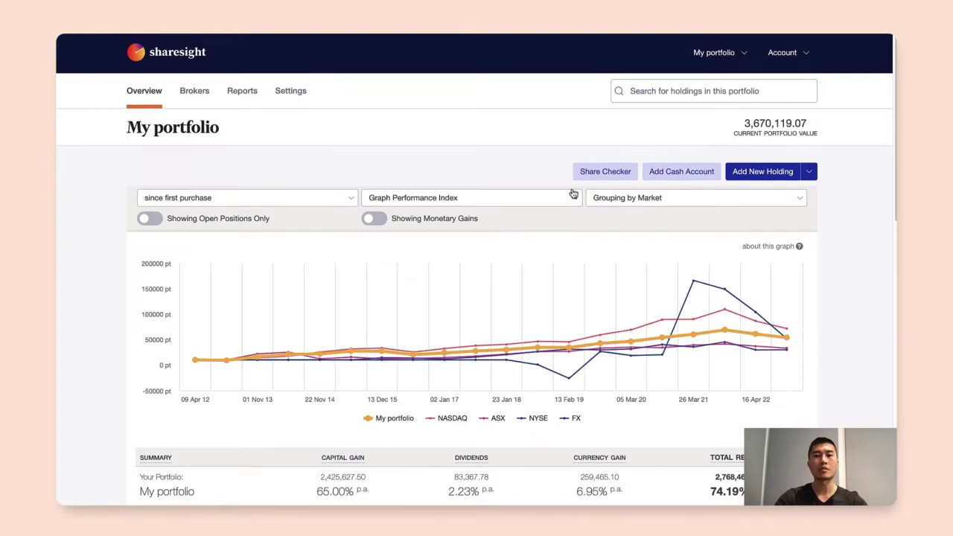
# Scroll the Overview page down to the 'Your Holdings Grouped By Market' table.
pyautogui.scroll(-5, 508, 154)
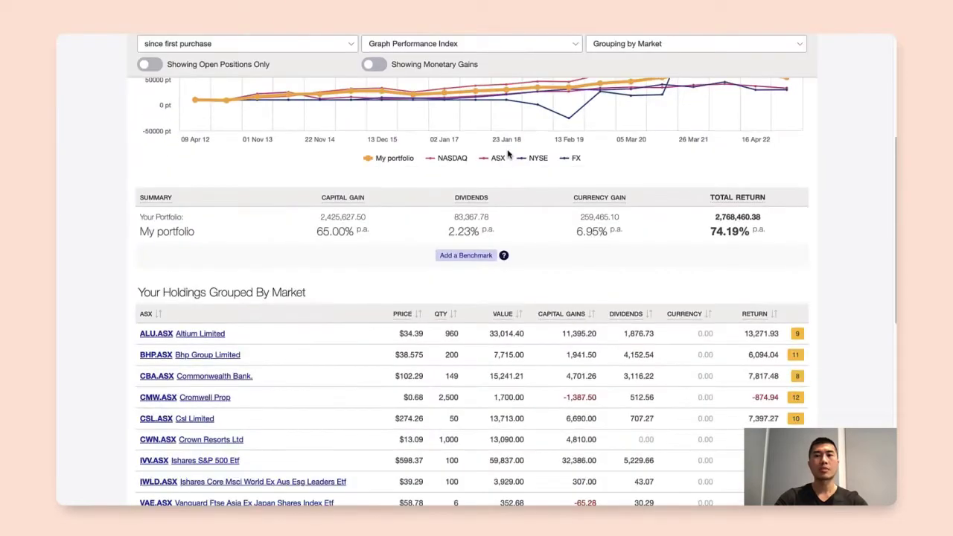
pyautogui.scroll(5, 508, 154)
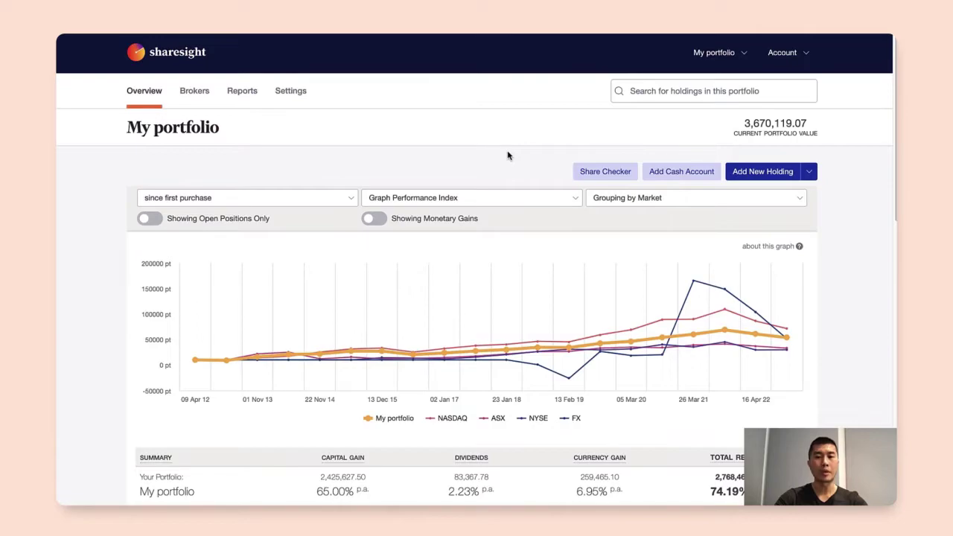
pyautogui.scroll(-5, 508, 155)
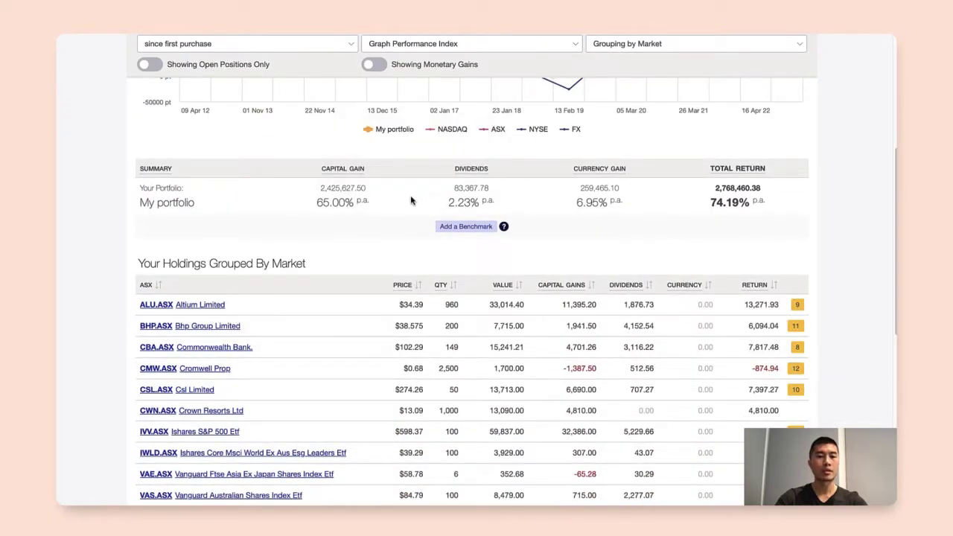
# Open the CBA.ASX Commonwealth Bank holding page and scroll down toward its Holding Settings.
pyautogui.click(234, 349)
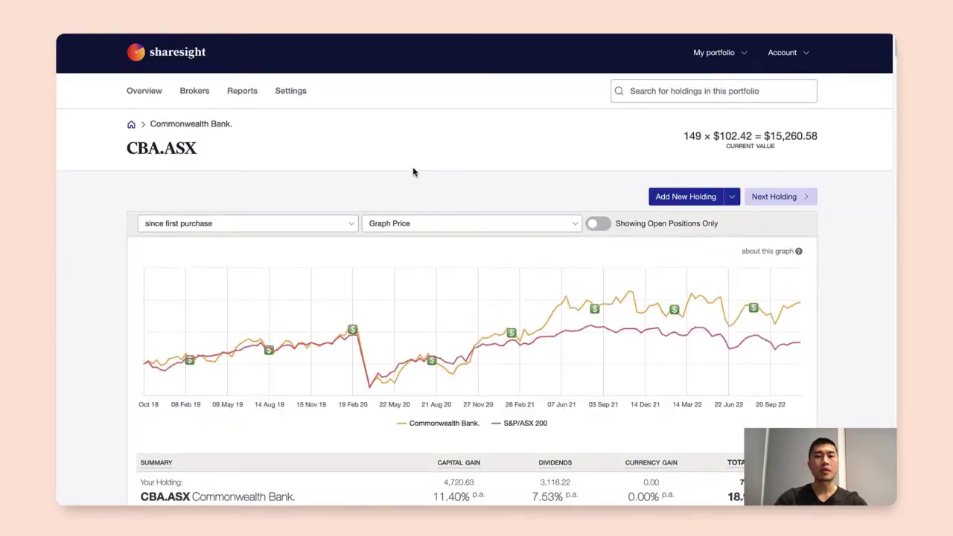
pyautogui.scroll(-5, 436, 193)
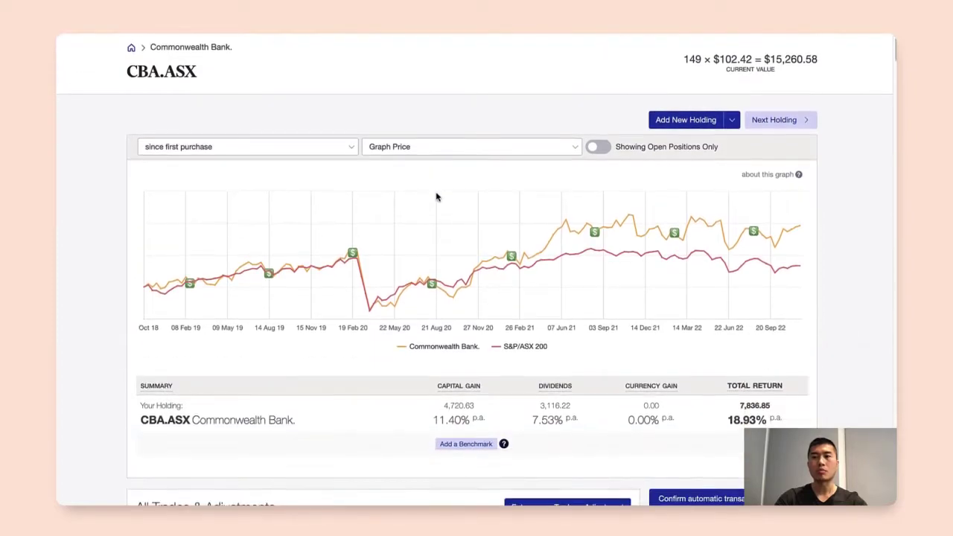
pyautogui.scroll(-4, 436, 197)
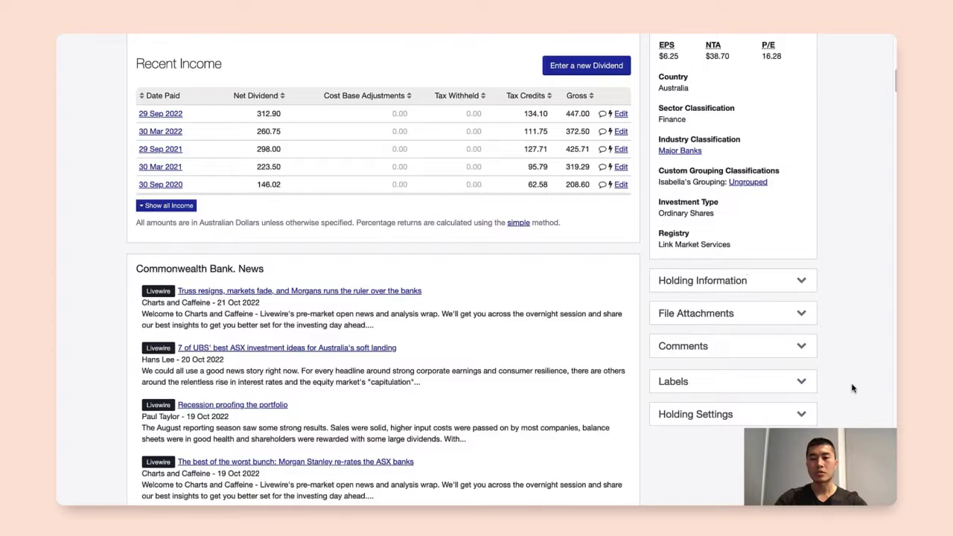
pyautogui.scroll(-1, 782, 384)
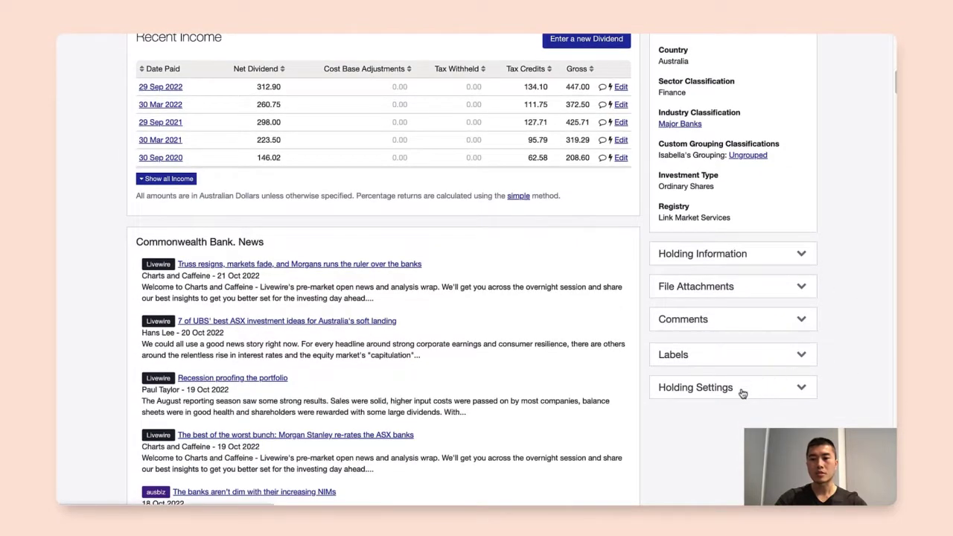
# Turn on Auto Dividend Reinvestment for CBA.ASX in Holding Settings and confirm the warning.
pyautogui.click(742, 392)
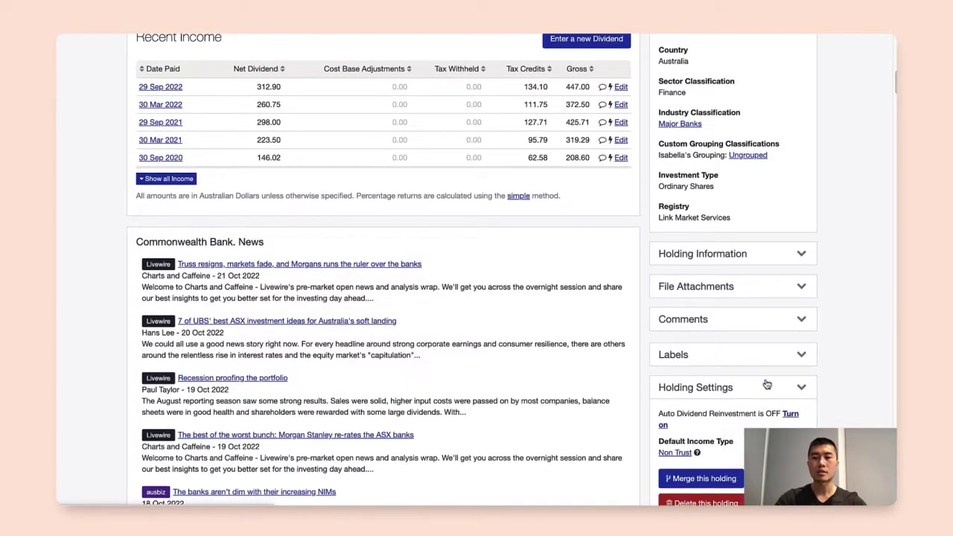
pyautogui.scroll(-1, 815, 414)
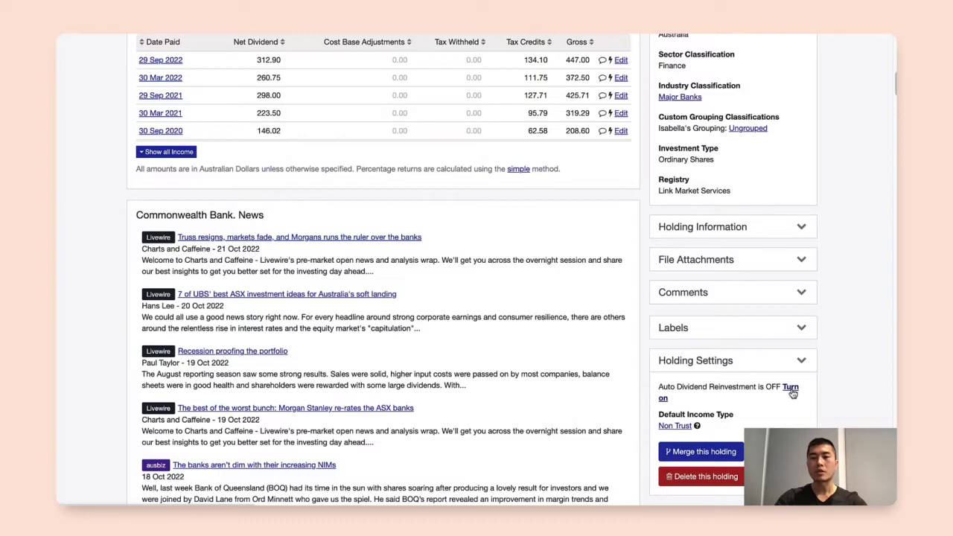
pyautogui.click(793, 393)
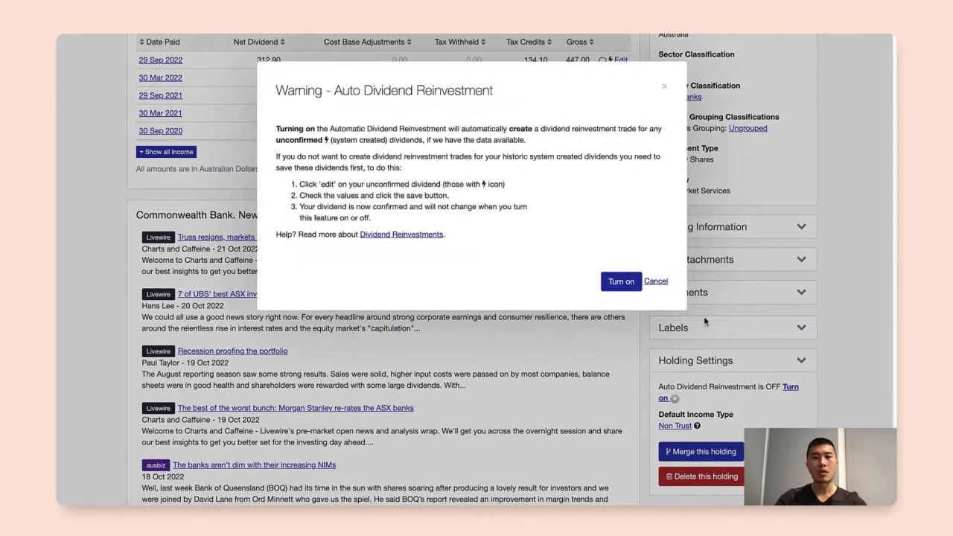
pyautogui.click(628, 284)
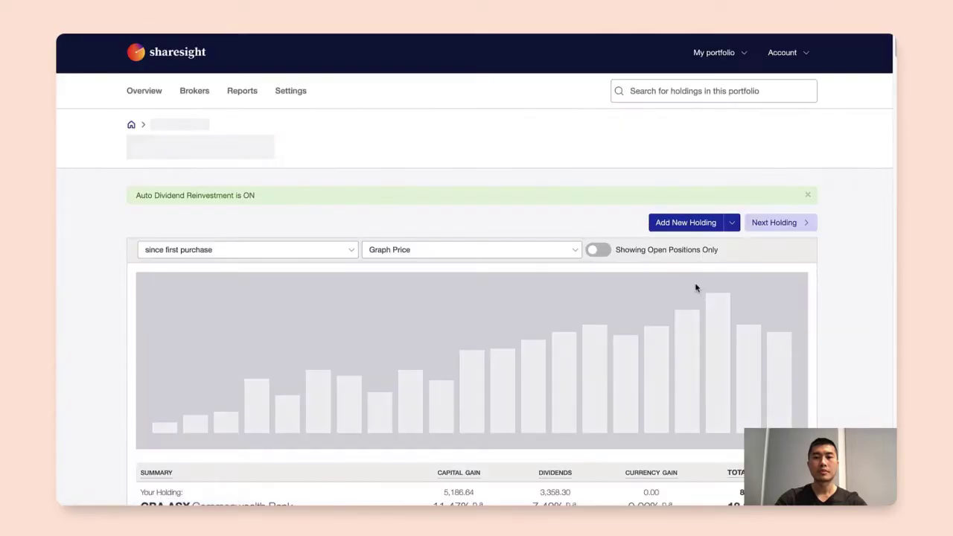
# Review the CBA trades: two 2018 buys plus eight dividend reinvestments through Sep 2022.
pyautogui.scroll(-10, 662, 275)
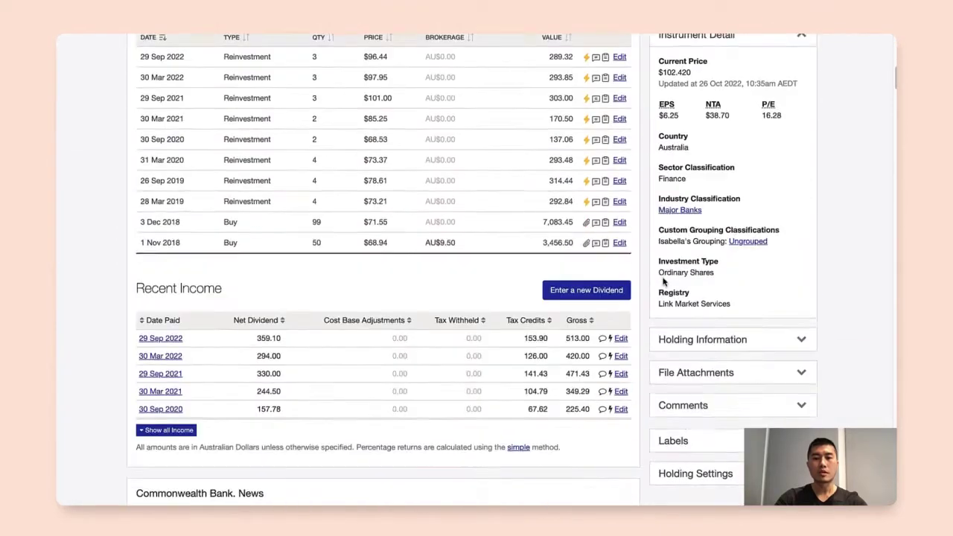
pyautogui.scroll(3, 662, 282)
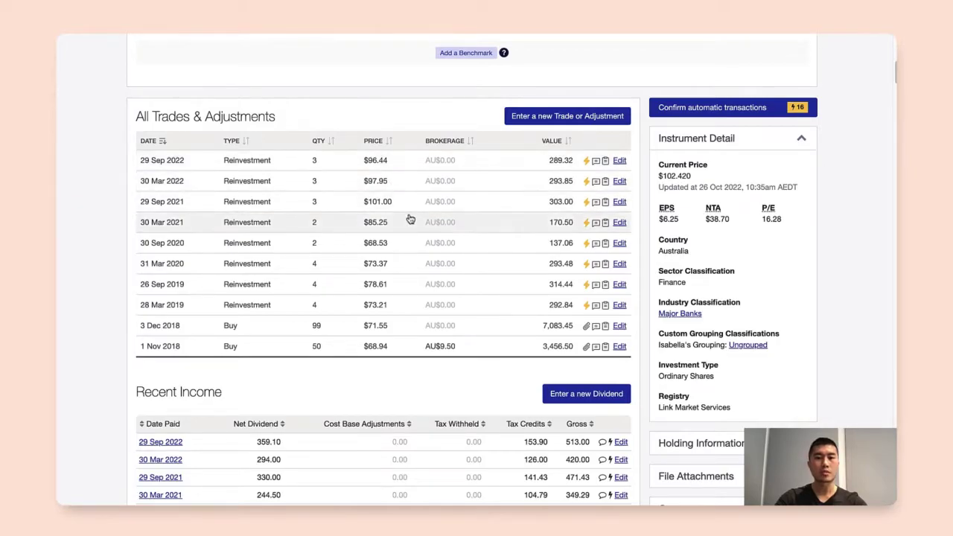
pyautogui.scroll(1, 588, 287)
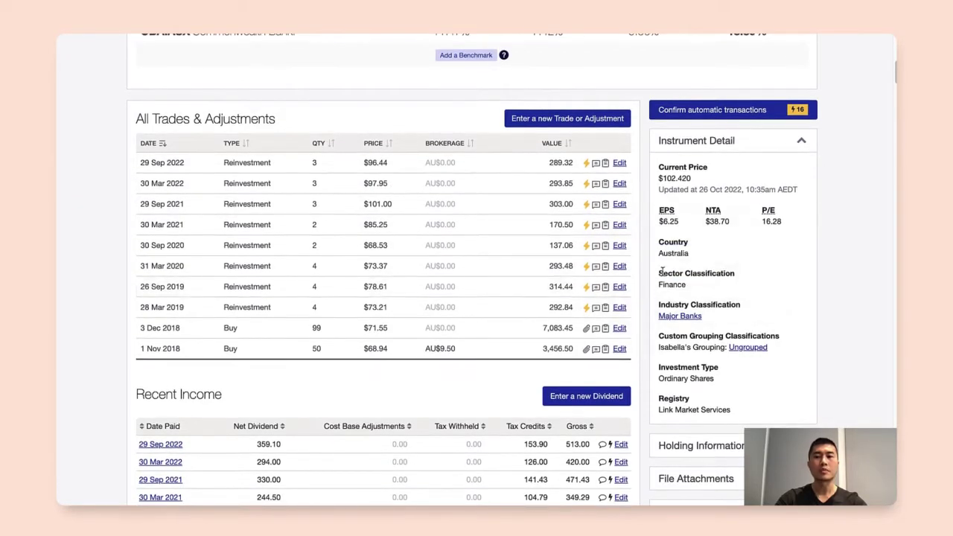
pyautogui.scroll(1, 662, 271)
pyautogui.scroll(-2, 661, 271)
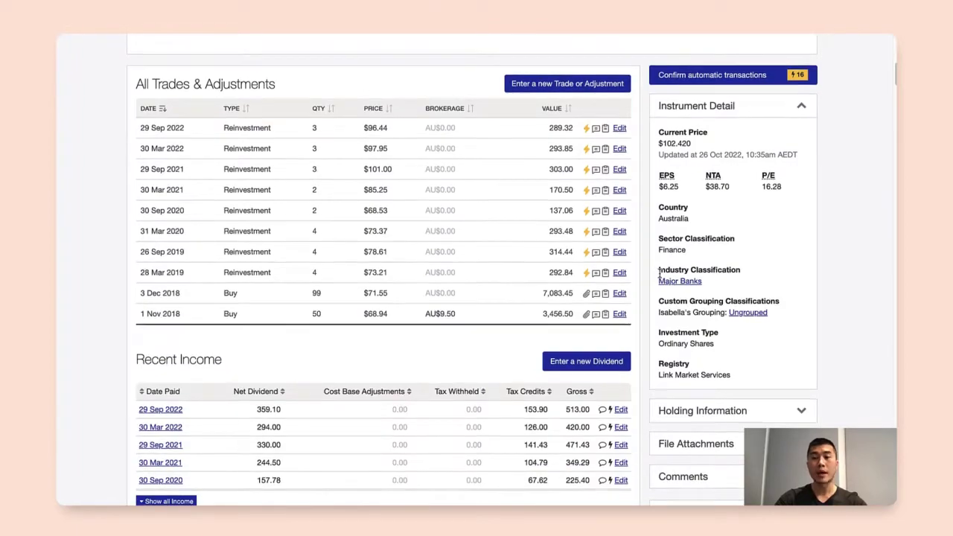
pyautogui.scroll(-2, 659, 274)
pyautogui.scroll(-3, 658, 275)
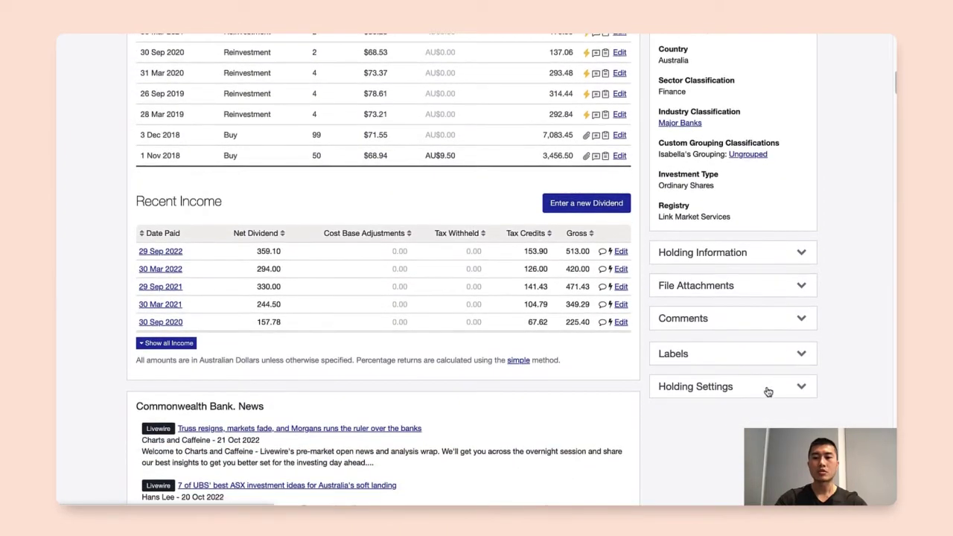
# Change the CBA.ASX DRP rounding from 'Round down' to 'Round down and track balance'.
pyautogui.click(769, 392)
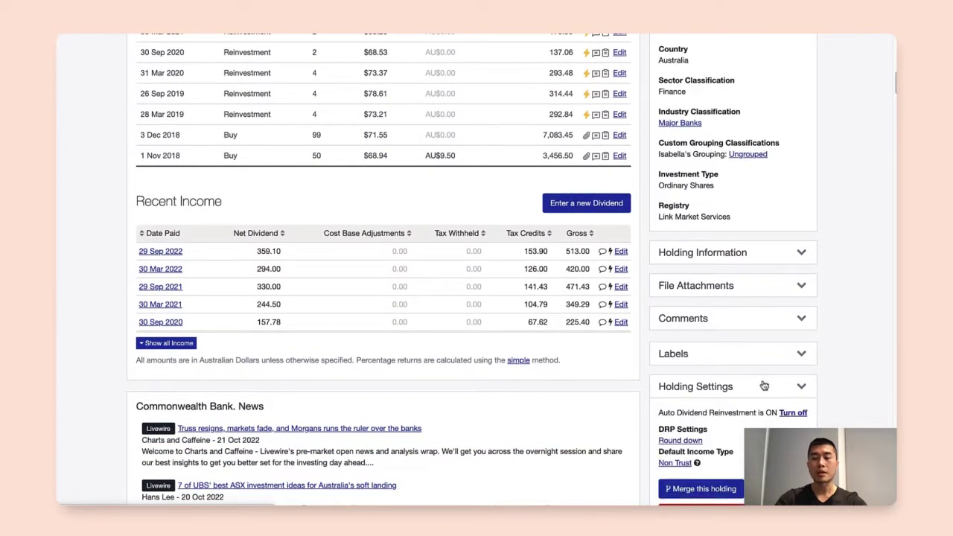
pyautogui.scroll(-2, 767, 387)
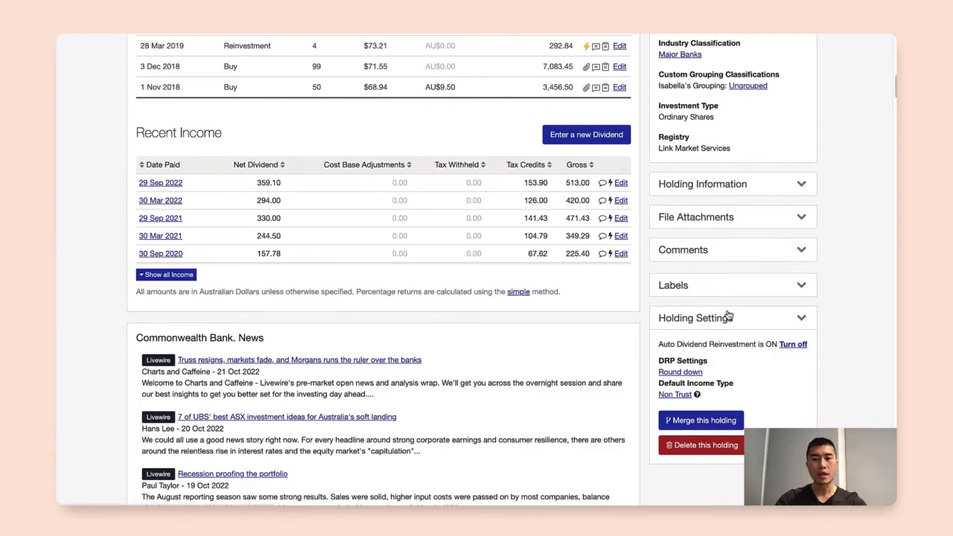
pyautogui.click(685, 373)
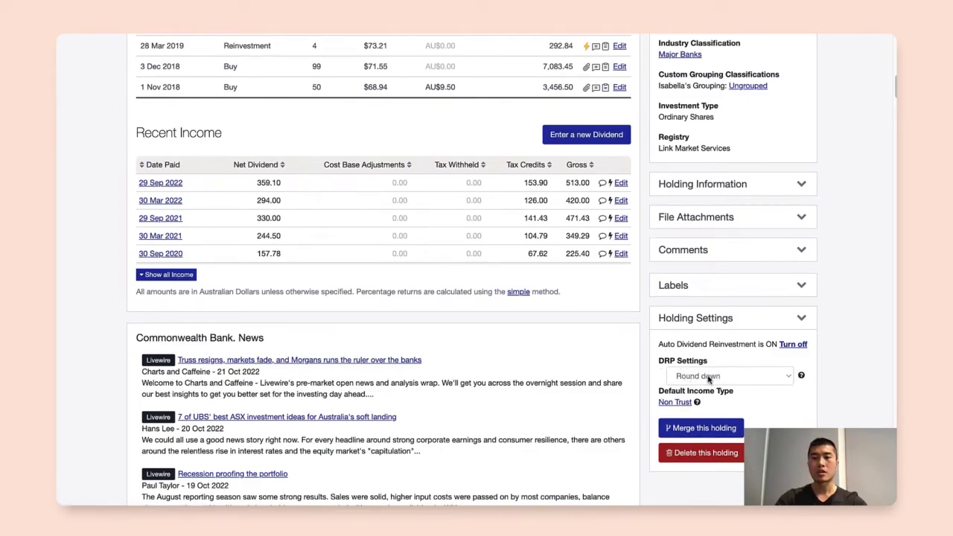
pyautogui.click(715, 380)
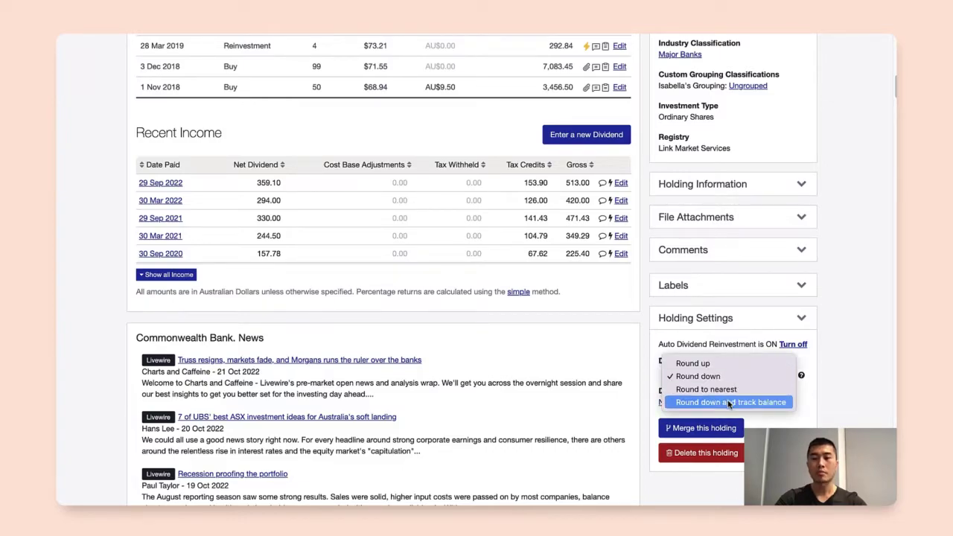
pyautogui.click(729, 403)
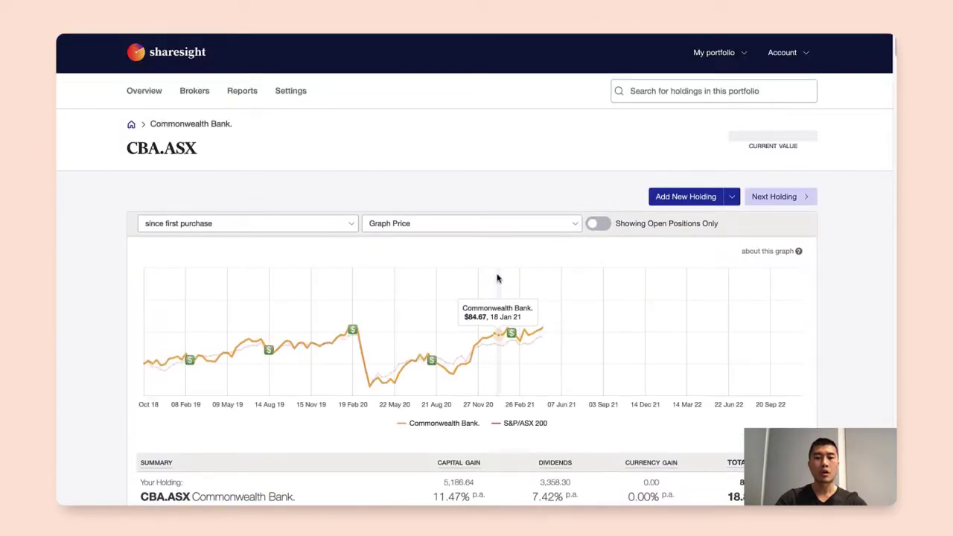
pyautogui.scroll(-3, 488, 276)
pyautogui.scroll(-3, 488, 276)
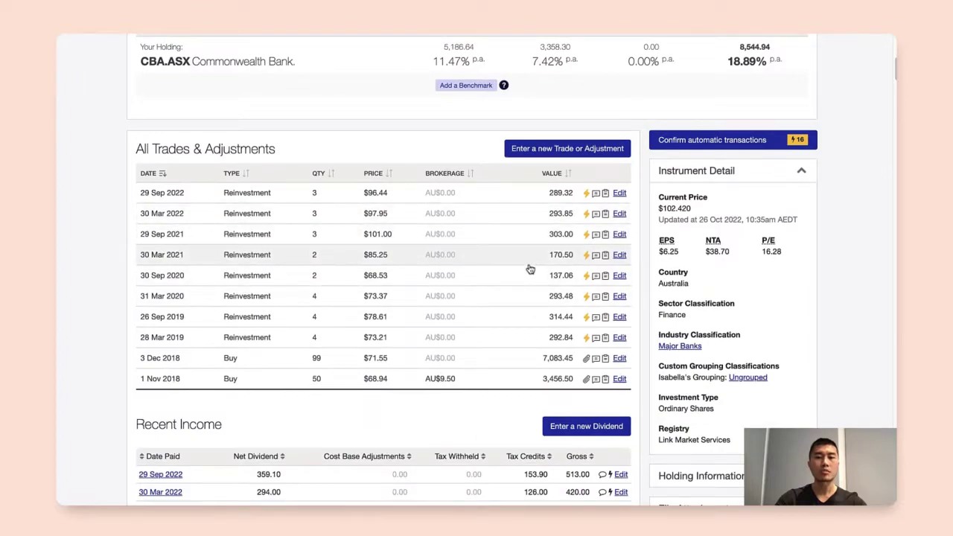
pyautogui.scroll(-3, 439, 238)
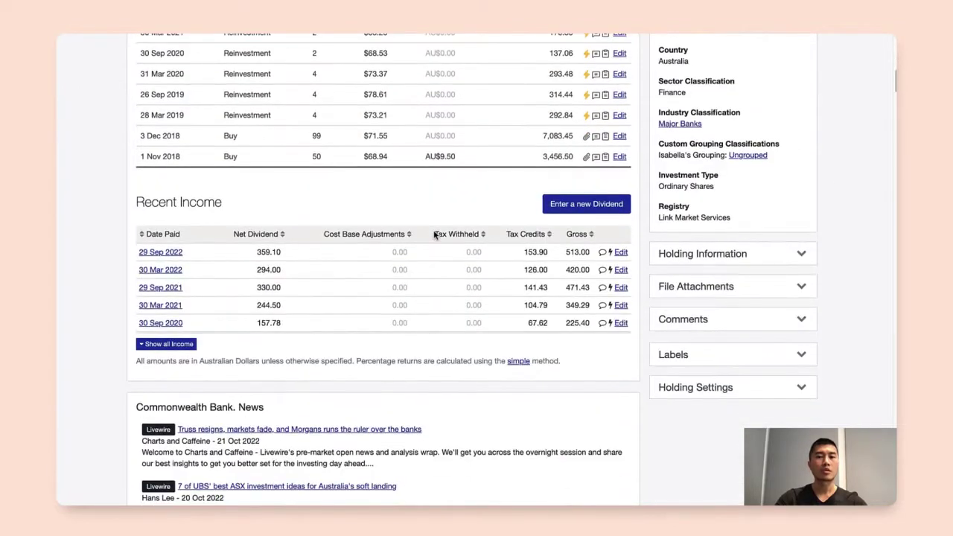
pyautogui.scroll(10, 436, 235)
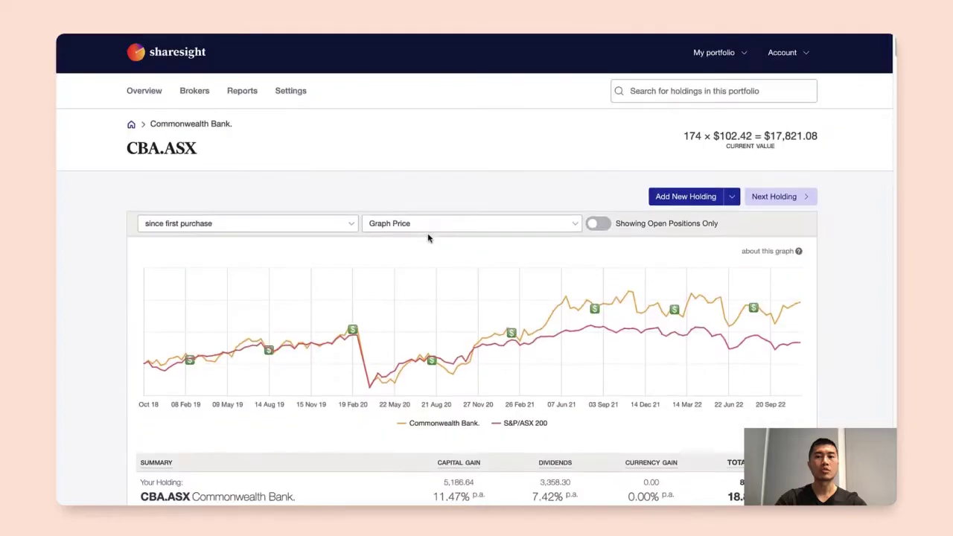
# Return to the portfolio Overview and scroll down the holdings list toward COKE.NASDAQ.
pyautogui.click(144, 99)
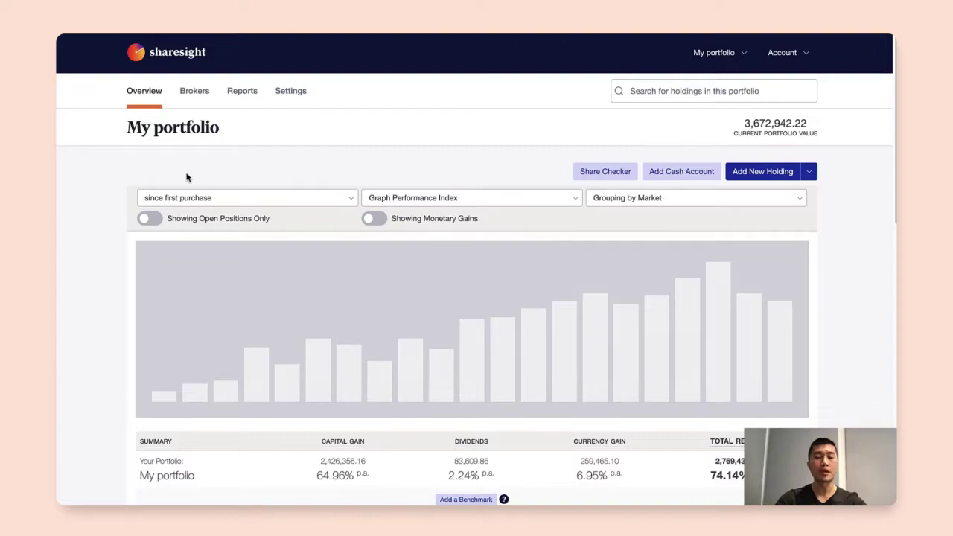
pyautogui.scroll(-3, 187, 177)
pyautogui.scroll(-12, 187, 177)
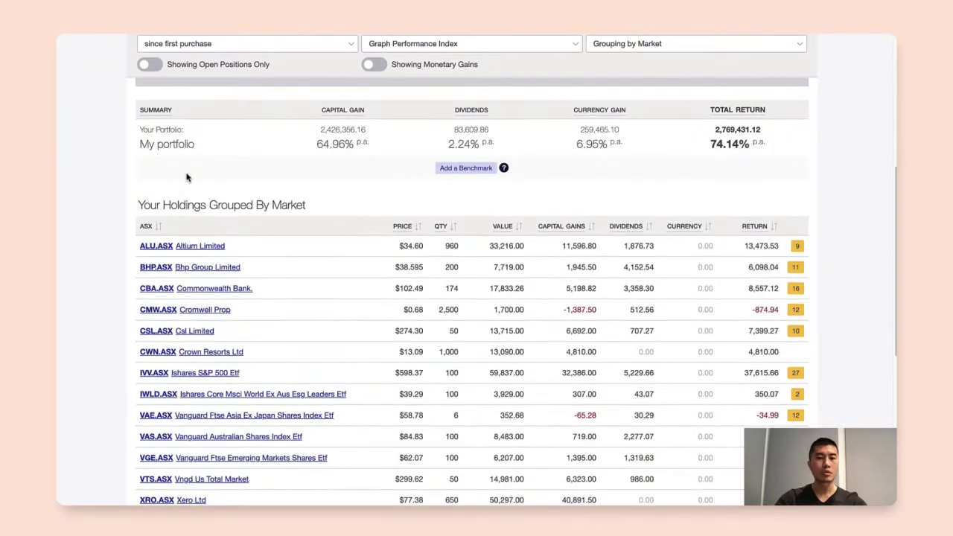
pyautogui.scroll(-2, 186, 177)
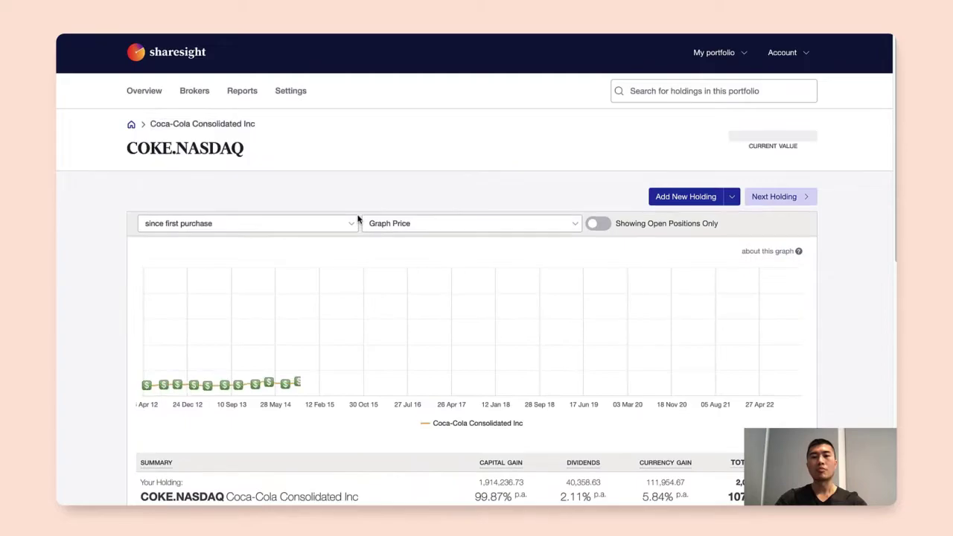
pyautogui.scroll(-5, 358, 219)
pyautogui.scroll(-7, 358, 220)
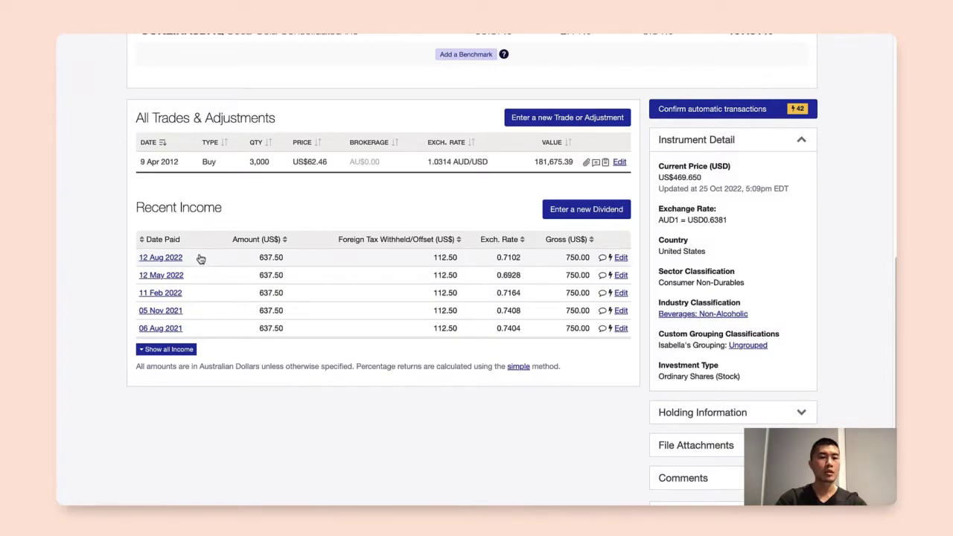
# Edit the 12 Aug 2022 COKE dividend as reinvested at the suggested US$503.300 share price.
pyautogui.click(619, 258)
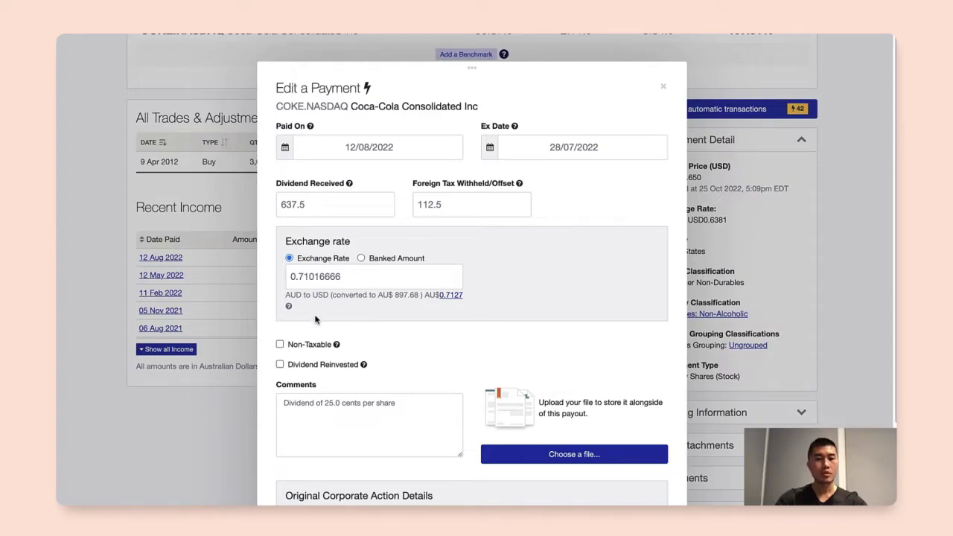
pyautogui.click(280, 365)
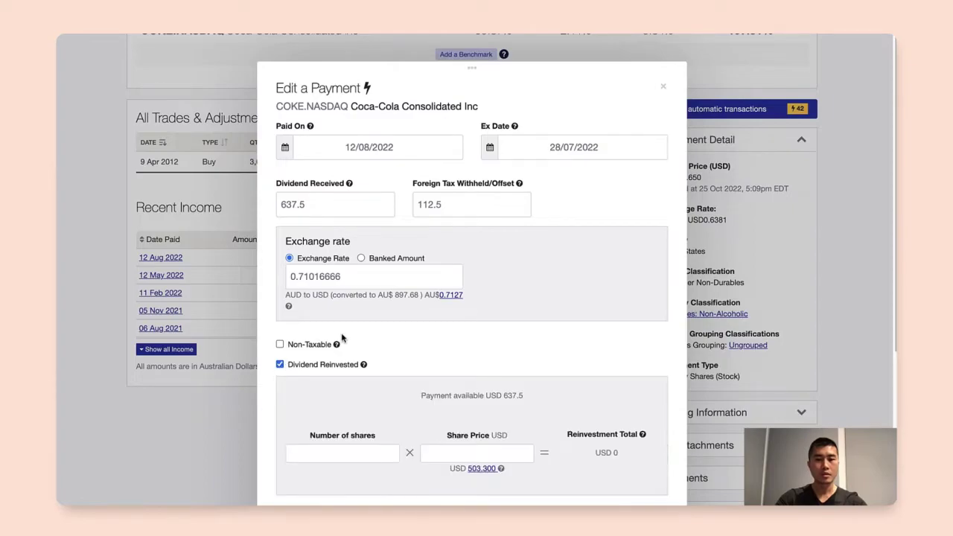
pyautogui.scroll(-3, 343, 337)
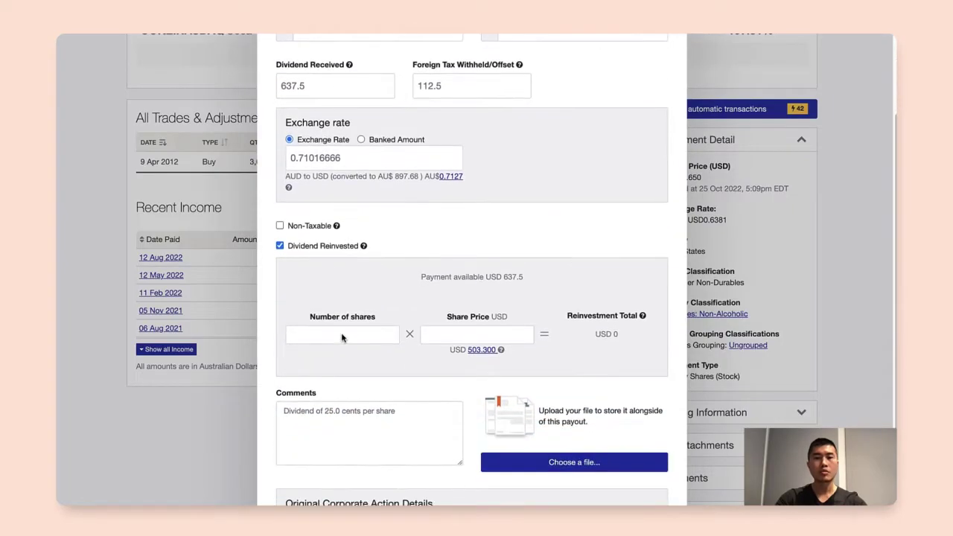
pyautogui.click(481, 350)
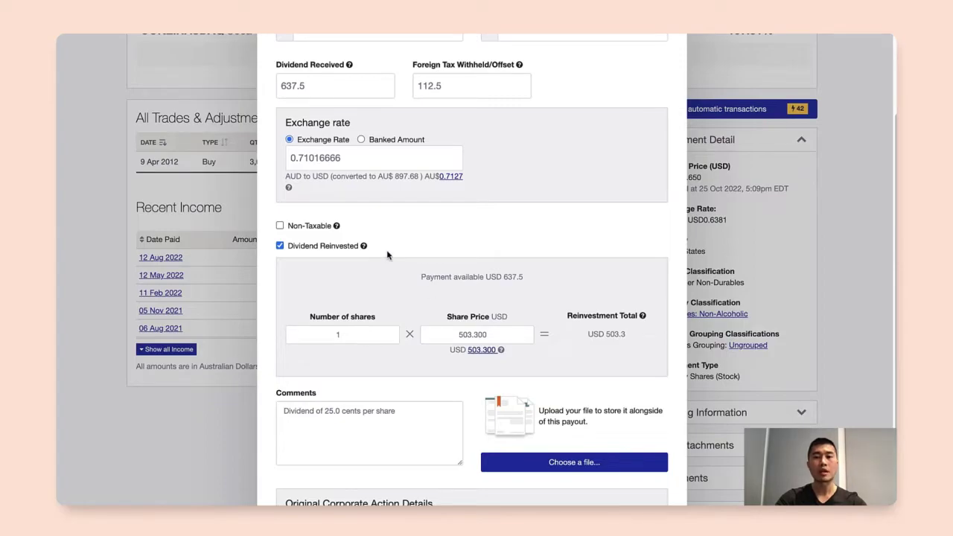
# Save the payout so 1 reinvested share at US$503.30 is recorded.
pyautogui.scroll(1, 388, 256)
pyautogui.scroll(-2, 398, 287)
pyautogui.scroll(-1, 417, 283)
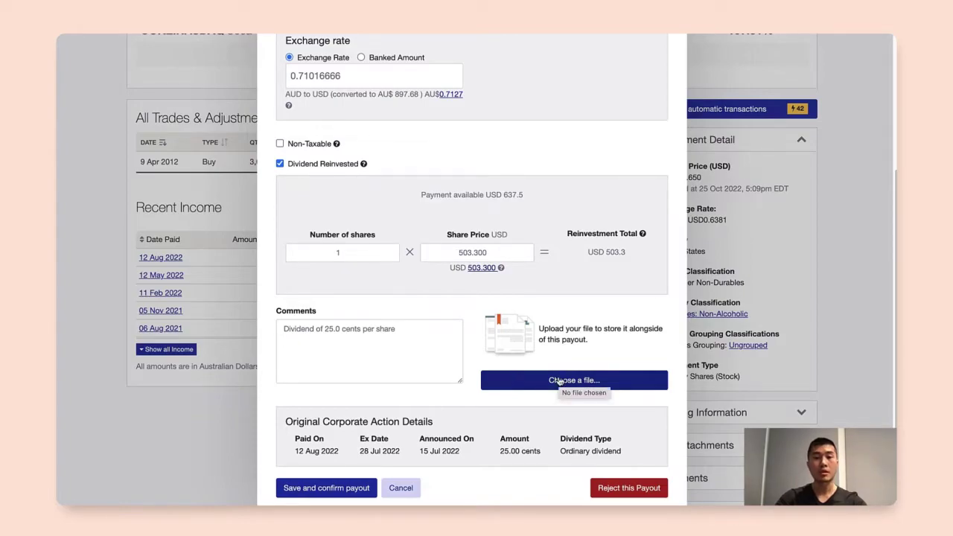
pyautogui.click(441, 344)
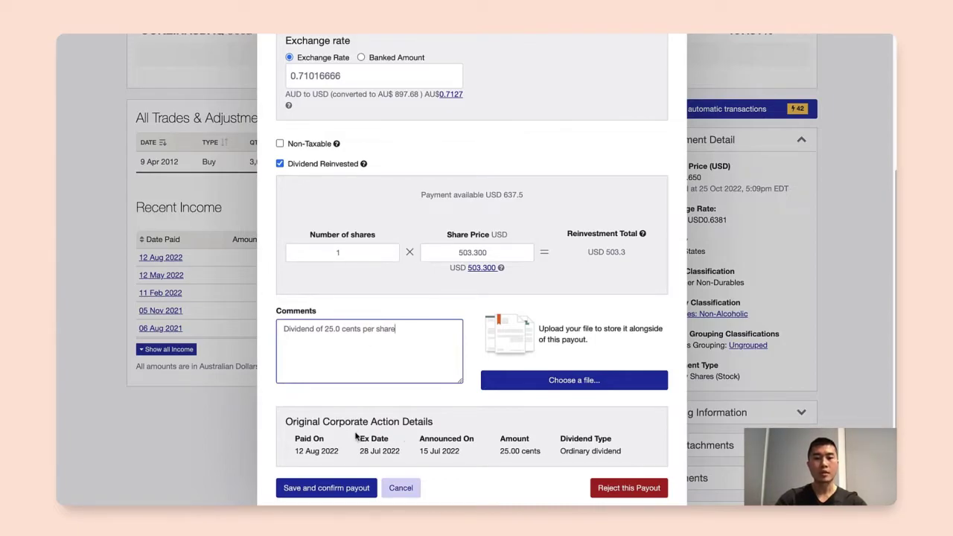
pyautogui.click(340, 489)
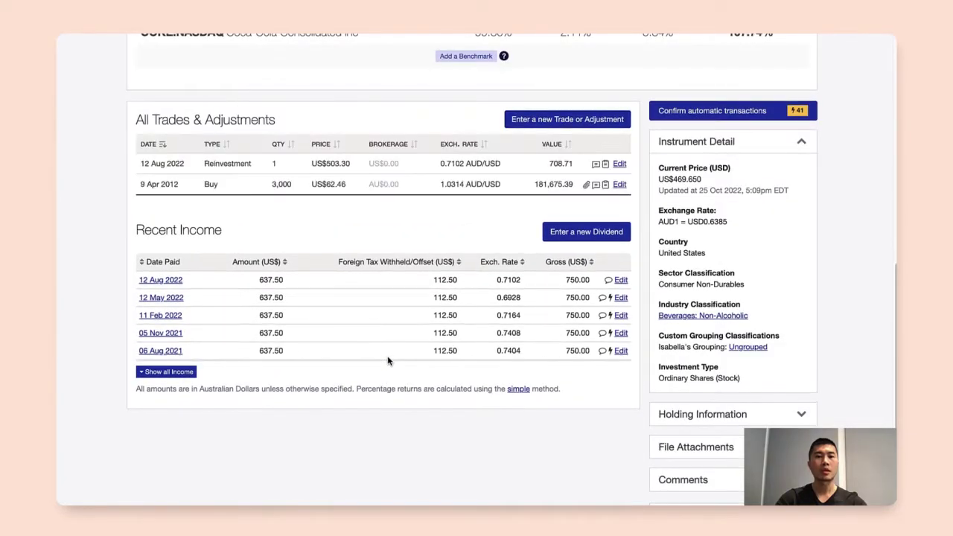
pyautogui.scroll(-1, 388, 328)
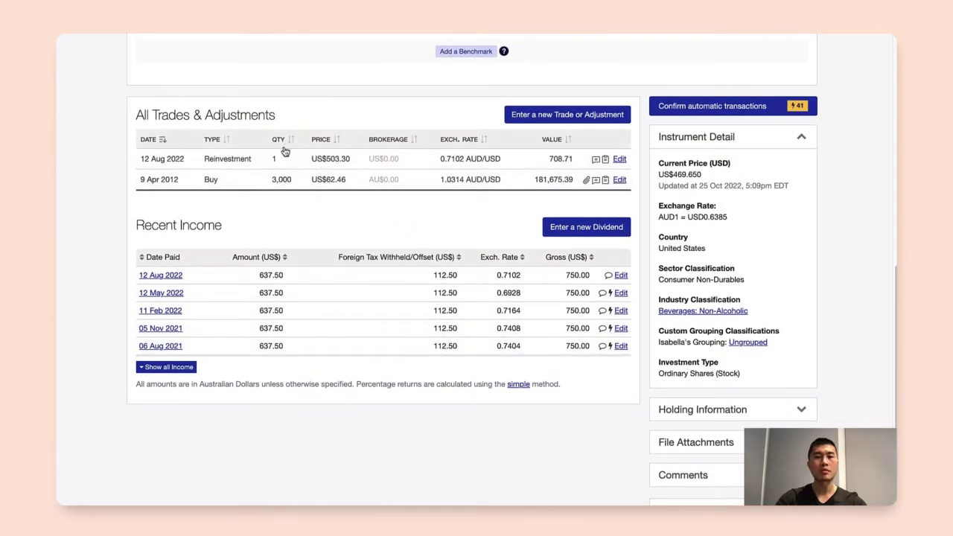